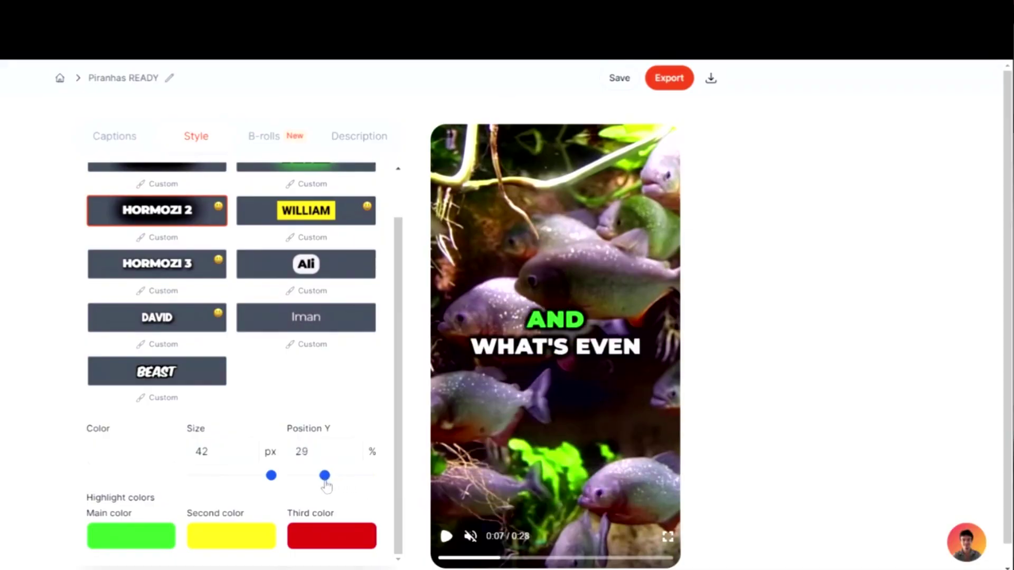
Adjust the vertical position of the captions on the piranha video
left_click_drag(325, 486, 389, 493)
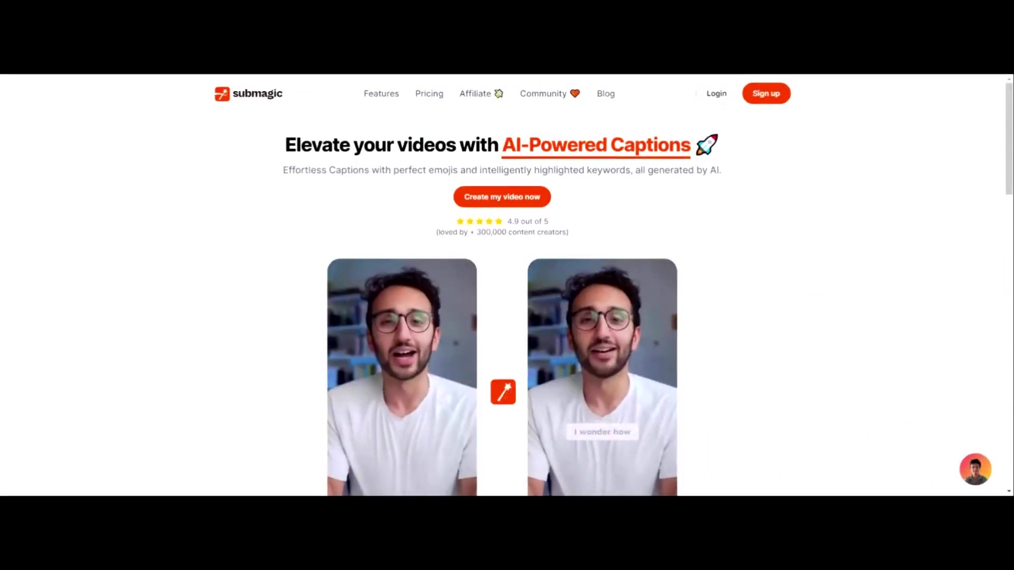
Open the pricing page and review what the Basic, Pro and Agency + plans include
left_click(438, 100)
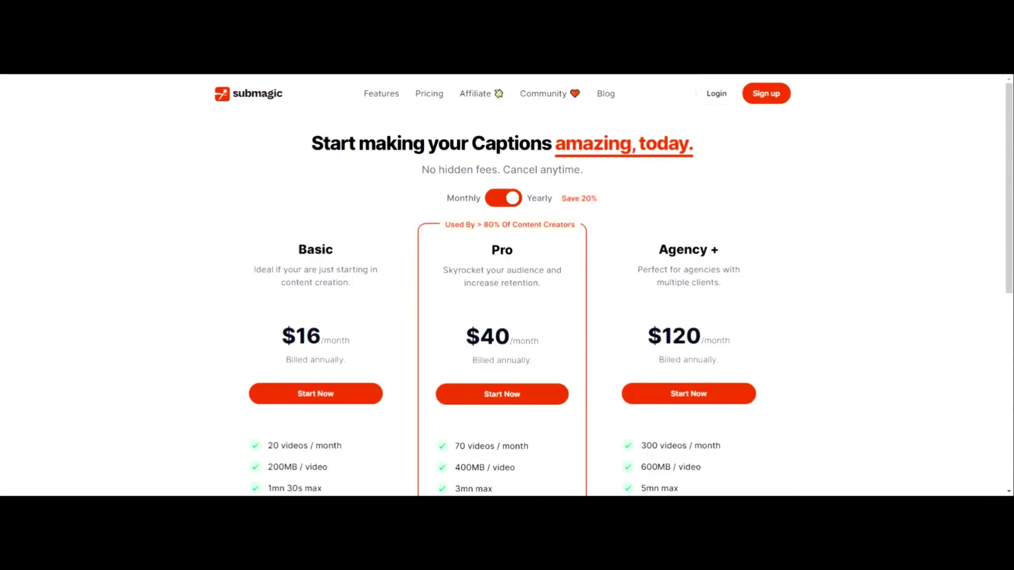
scroll(201, 312, "down", 2)
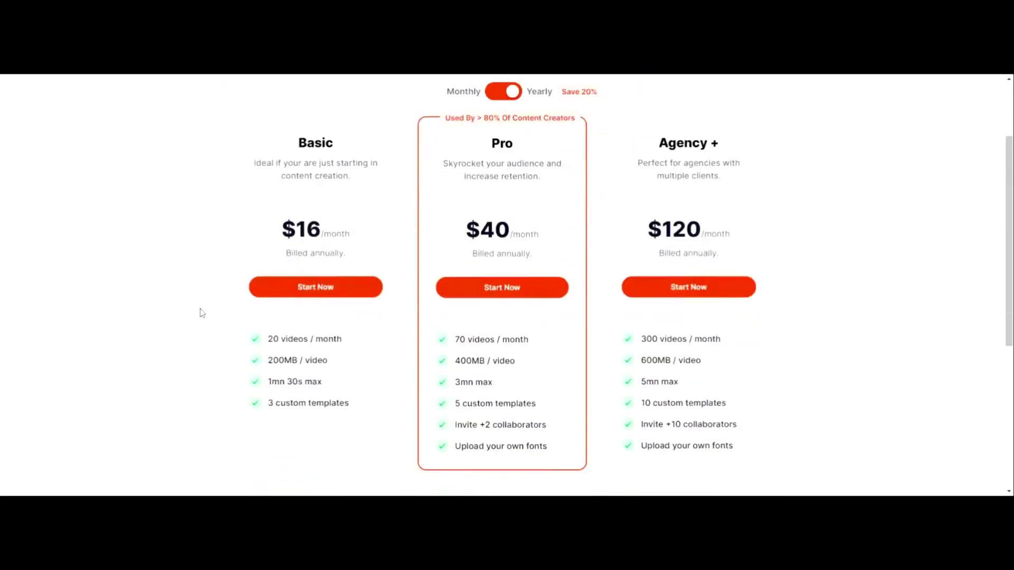
scroll(306, 350, "up", 2)
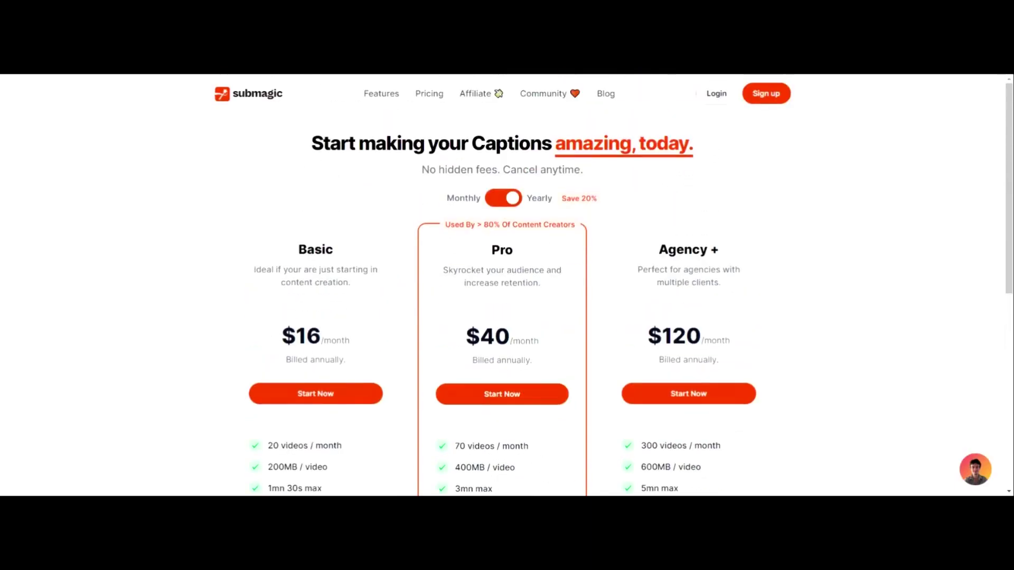
Log in to the account and start creating a new project from the projects list
left_click(719, 105)
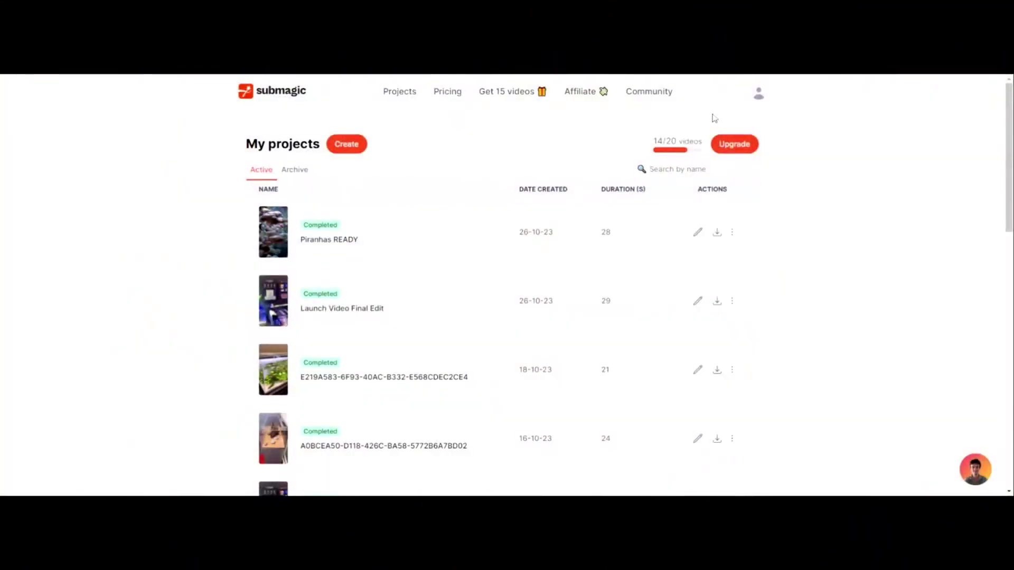
left_click(353, 152)
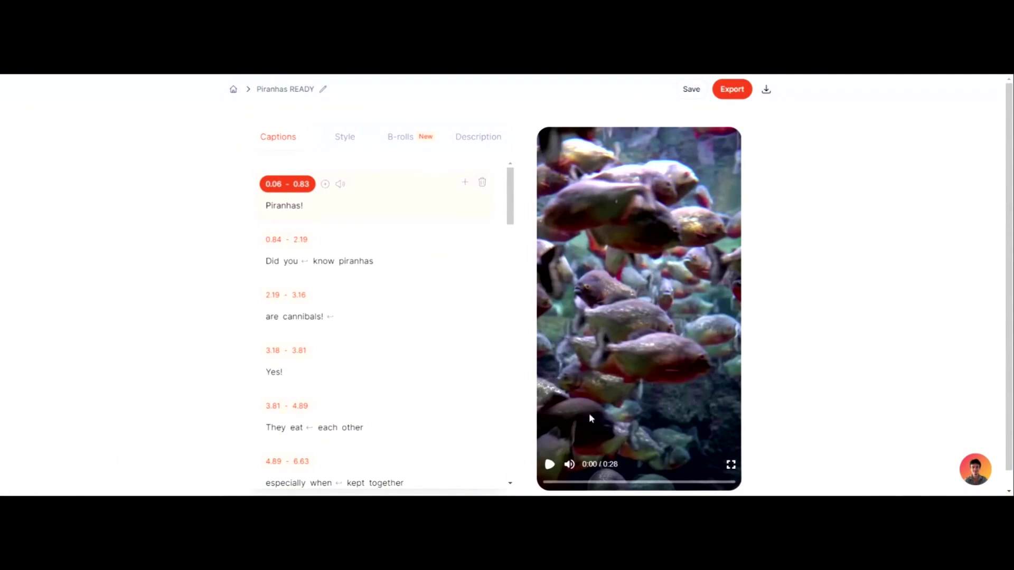
Mute the video preview and play its opening seconds to check the generated captions, pausing at "especially when kept together"
left_click(570, 466)
left_click(549, 464)
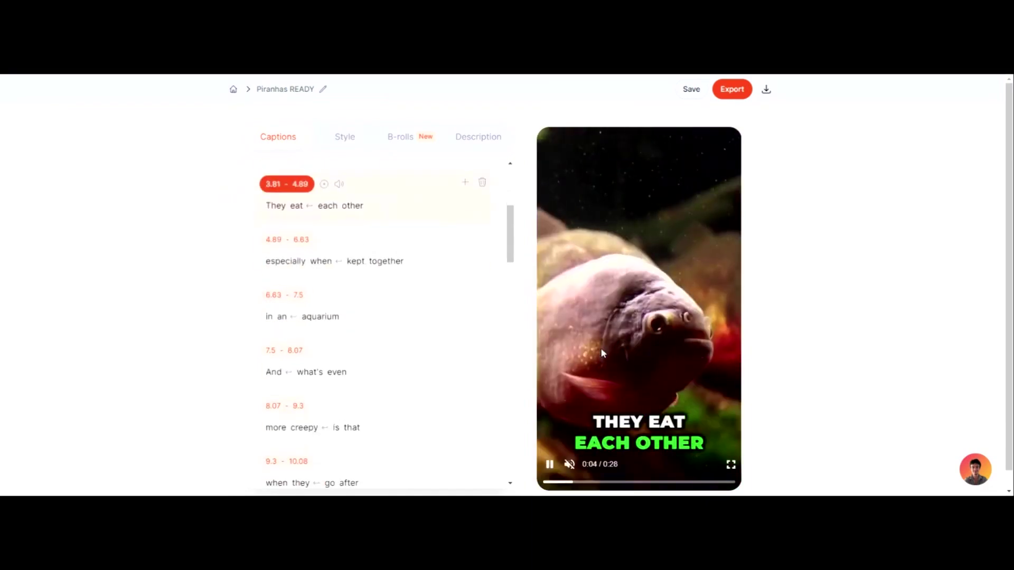
key("space")
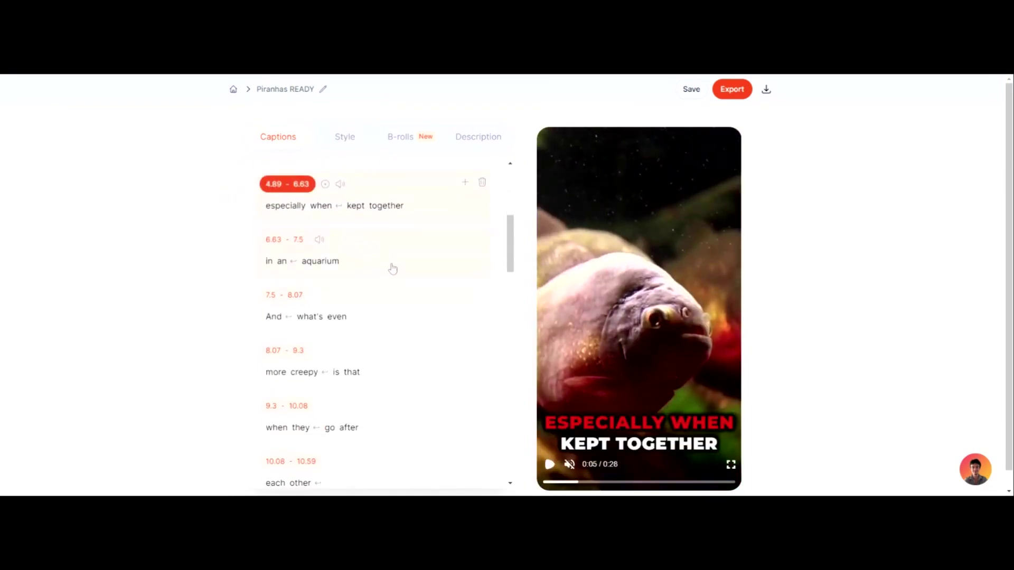
Rewind the preview to the start and replay it, pausing at the caption "are cannibals!"
scroll(392, 269, "up", 5)
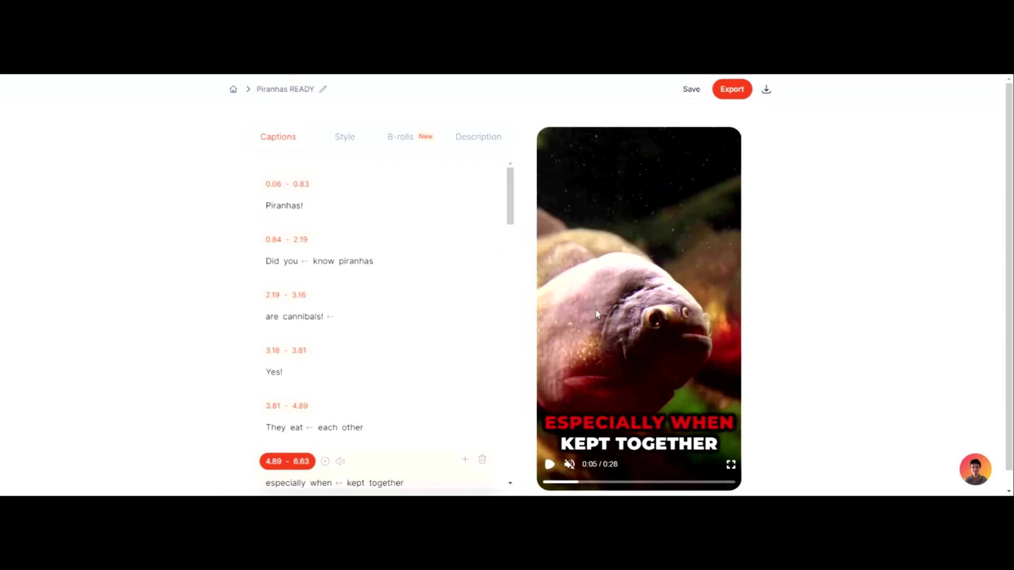
left_click_drag(577, 481, 543, 481)
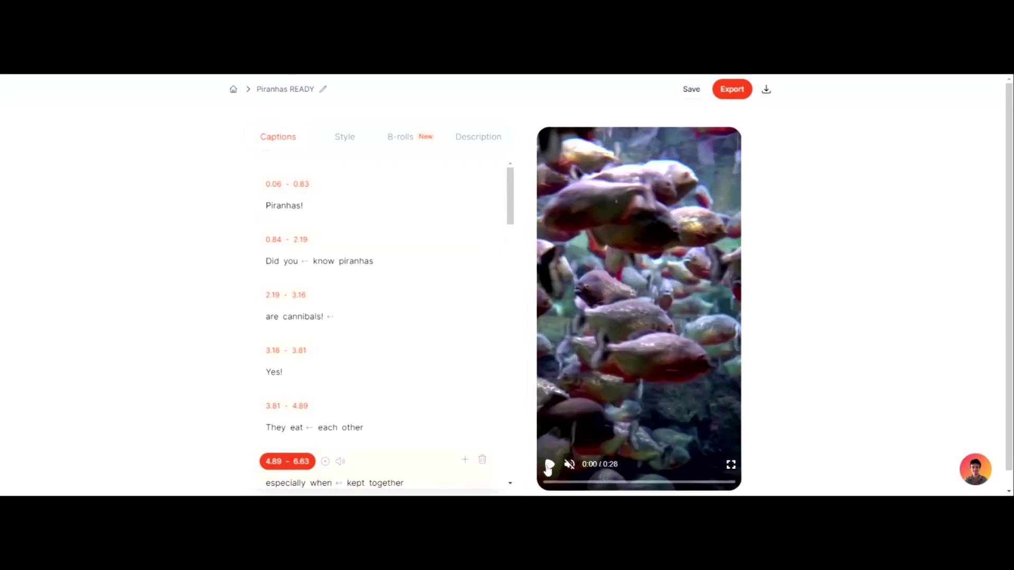
left_click(549, 464)
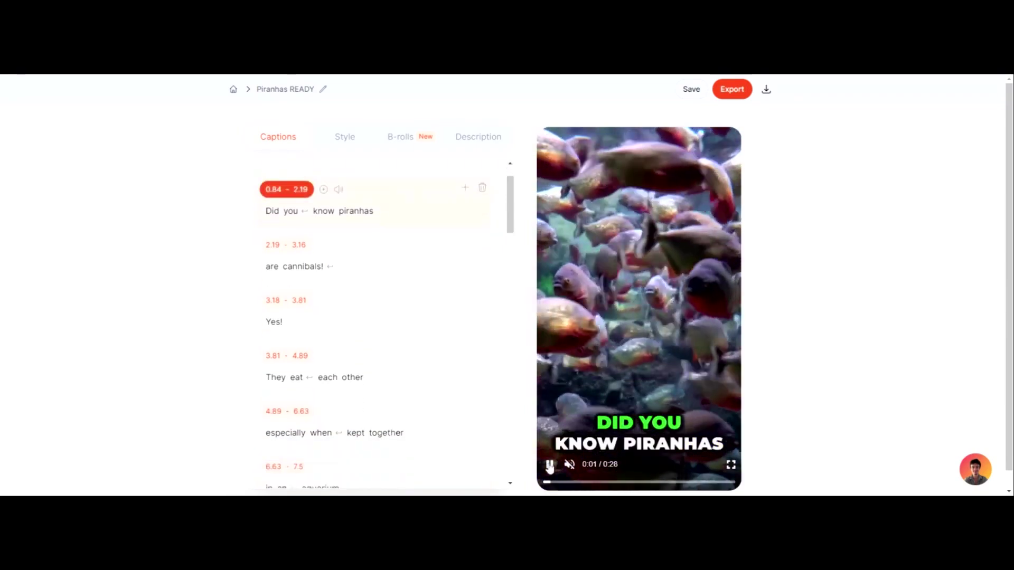
left_click(549, 466)
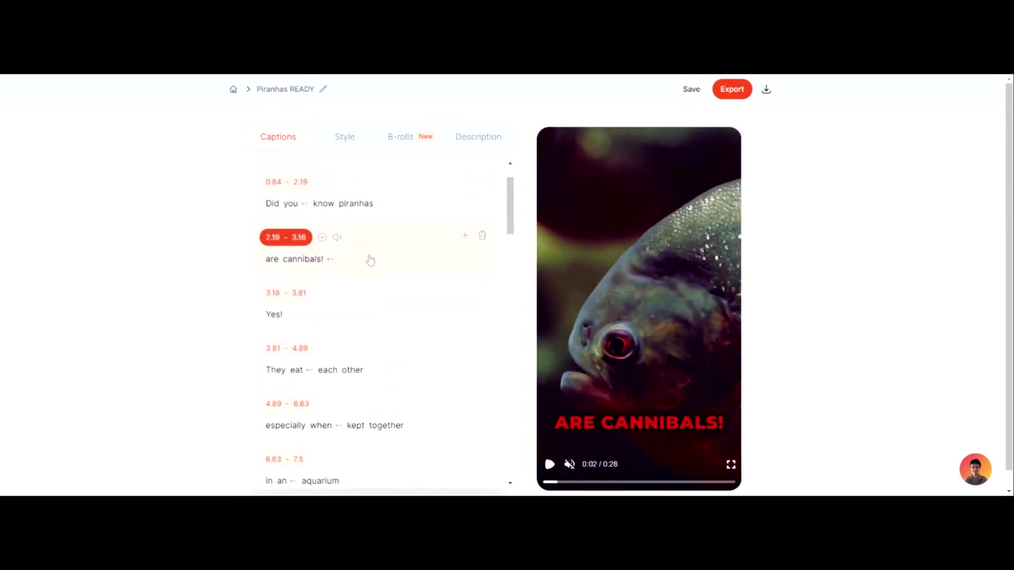
Examine the word-editing options for "cannibals!" and for "what's" in the caption list, closing them without any edit
left_click(309, 260)
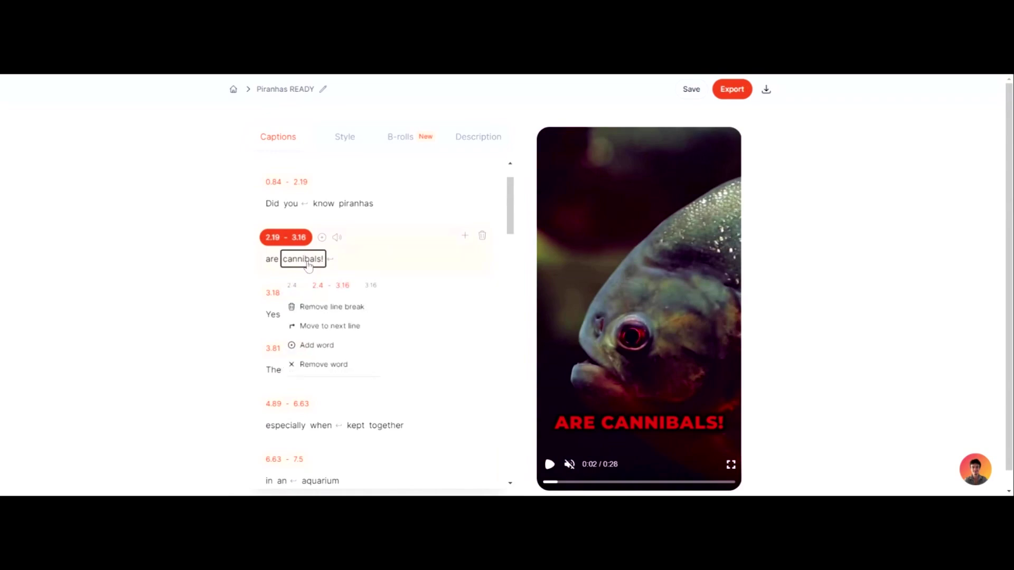
left_click(185, 230)
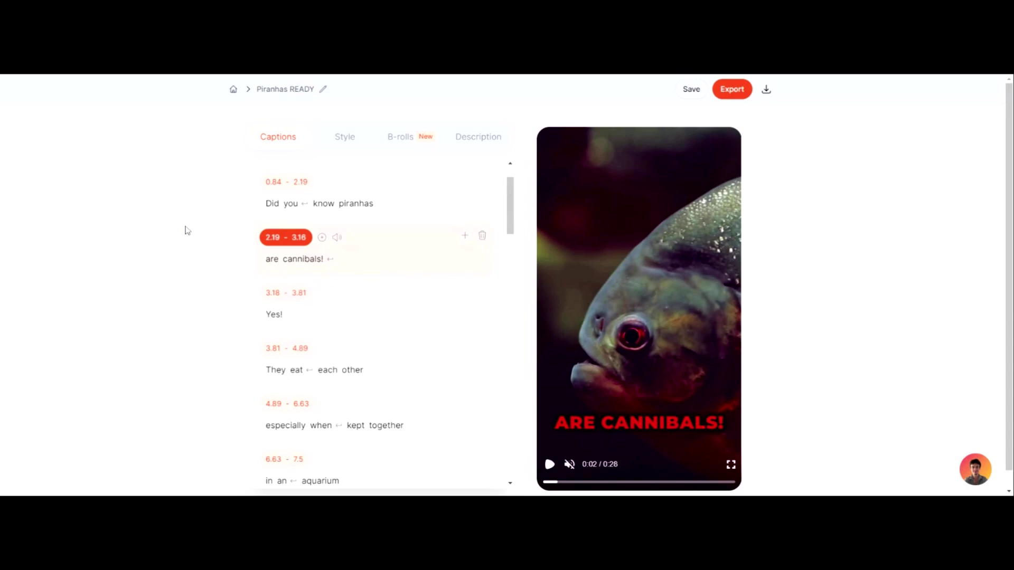
scroll(338, 314, "down", 2)
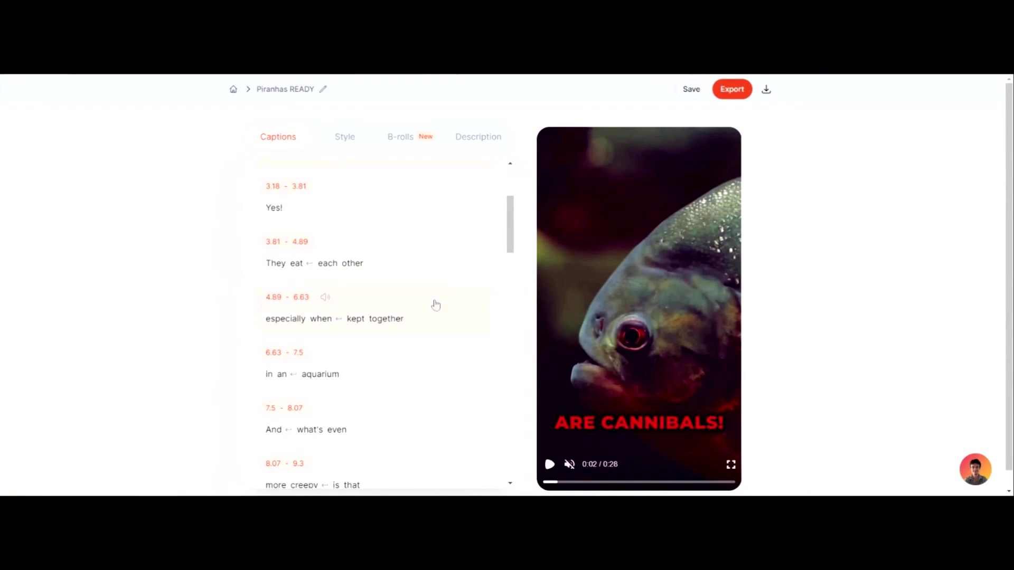
scroll(377, 300, "down", 4)
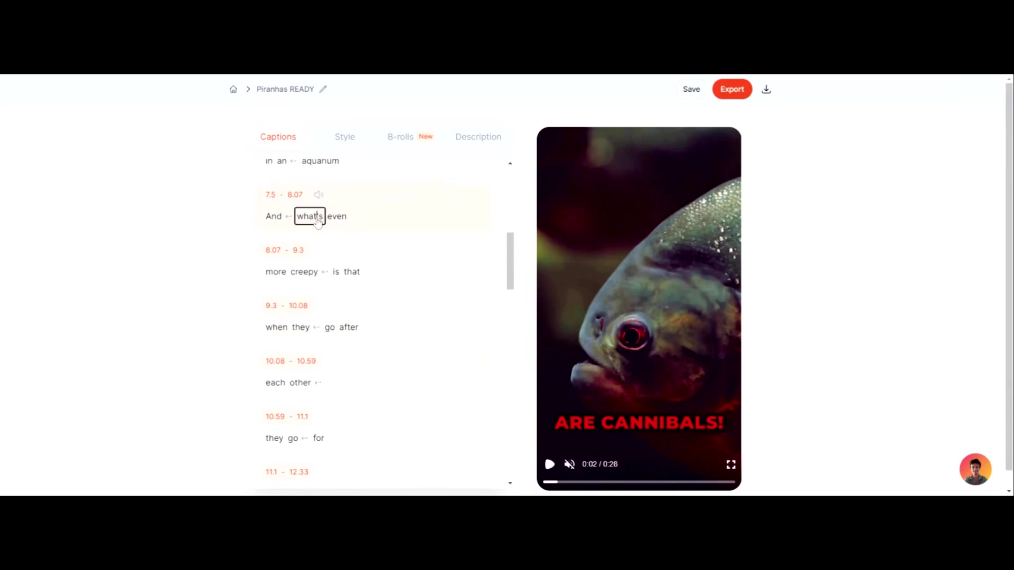
left_click(317, 219)
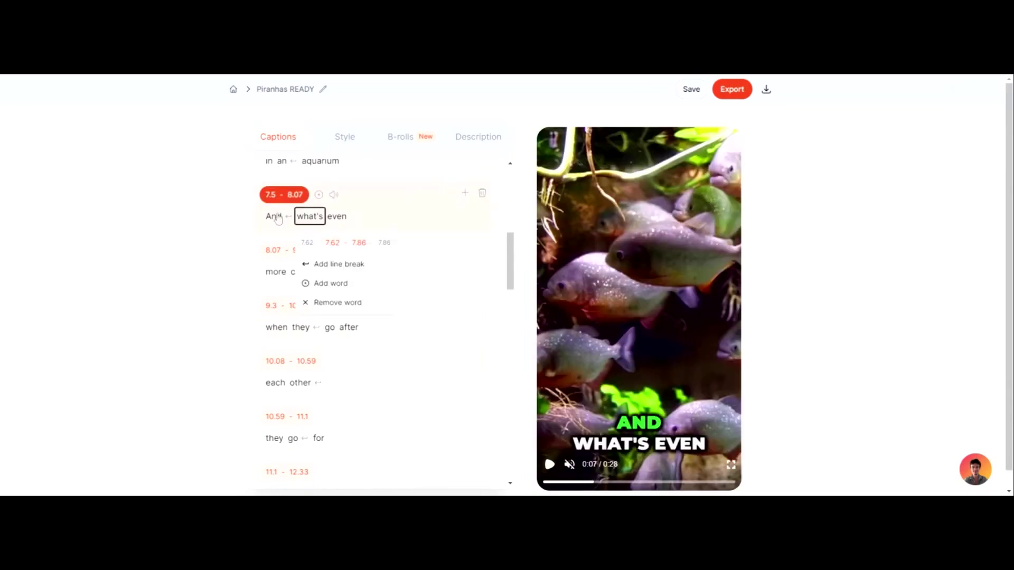
left_click(177, 197)
In the caption style settings, set the text size to 42 px and Position Y to 55%
left_click(351, 144)
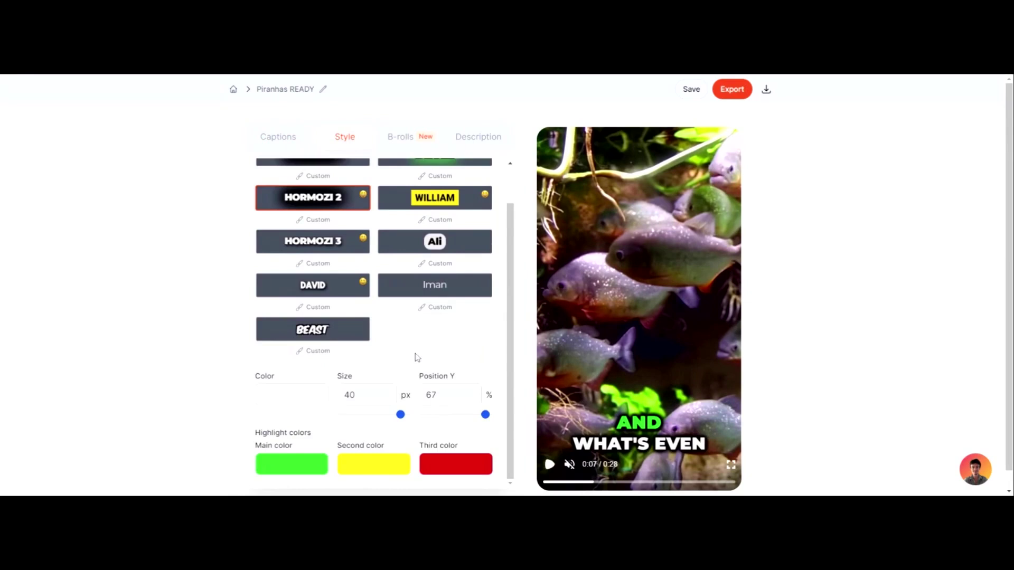
scroll(415, 354, "up", 1)
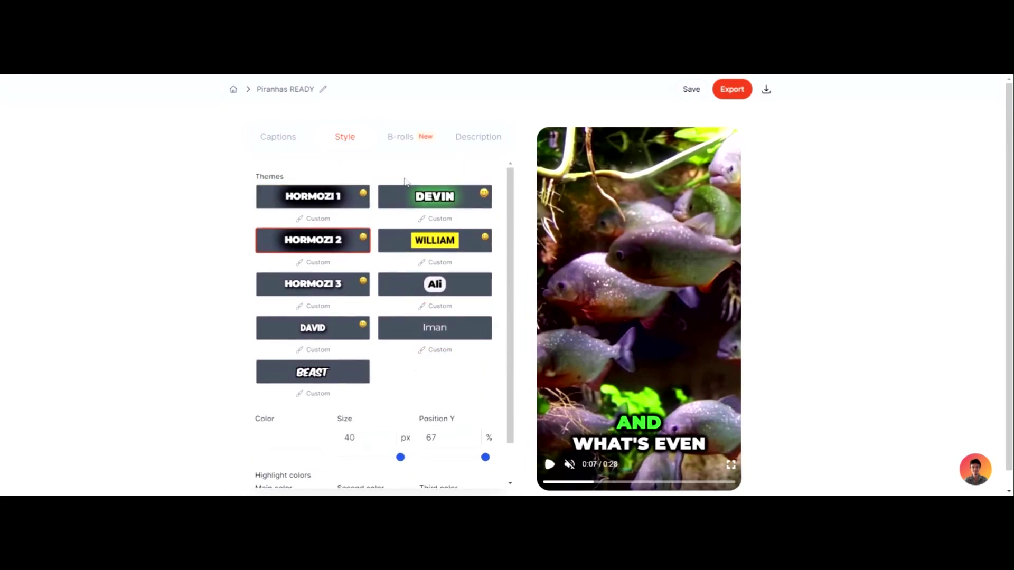
scroll(296, 240, "down", 1)
scroll(295, 240, "down", 1)
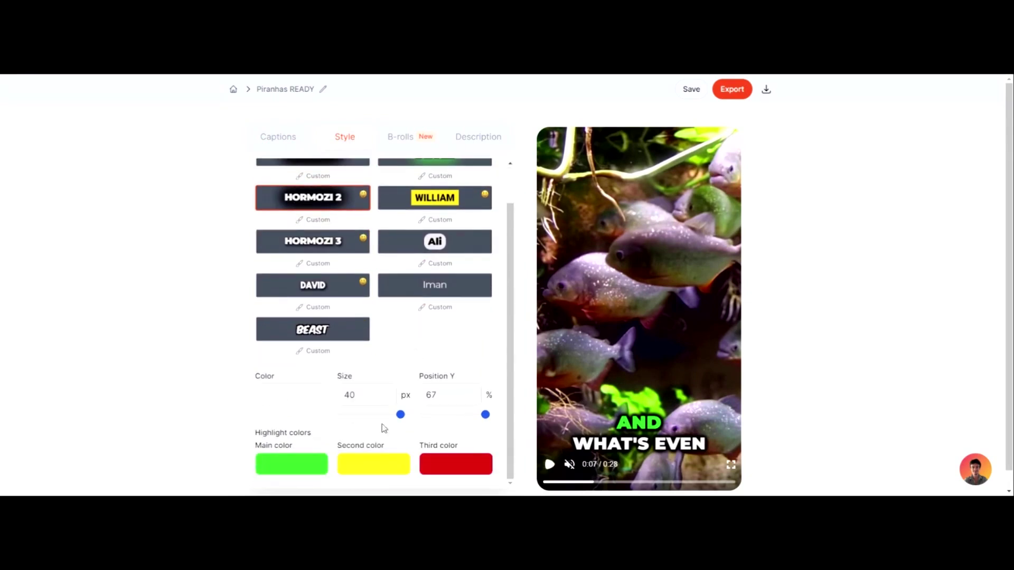
mouse_move(399, 419)
left_mouse_down()
mouse_move(381, 424)
mouse_move(412, 427)
left_mouse_up()
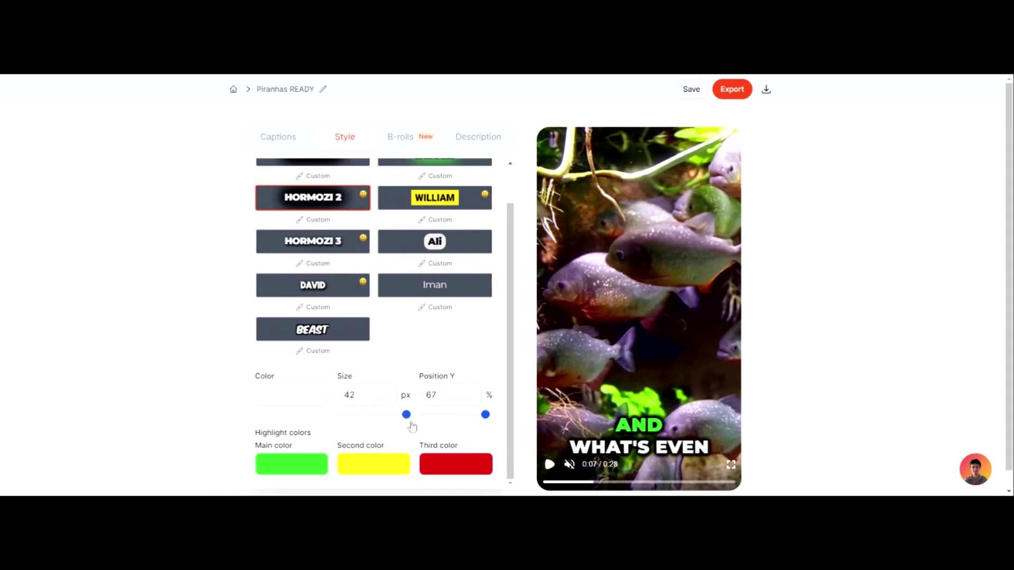
mouse_move(486, 421)
left_mouse_down()
mouse_move(424, 421)
mouse_move(495, 428)
mouse_move(421, 420)
mouse_move(491, 426)
mouse_move(477, 428)
left_mouse_up()
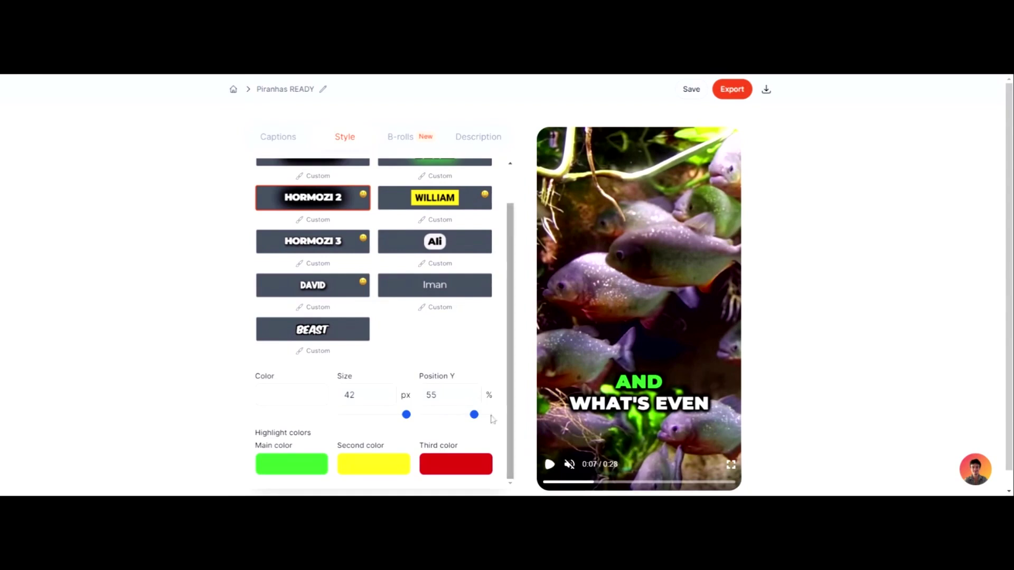
Play the preview for a few seconds to check the resized and repositioned captions, pausing at "the eyes first!"
scroll(152, 376, "down", 1)
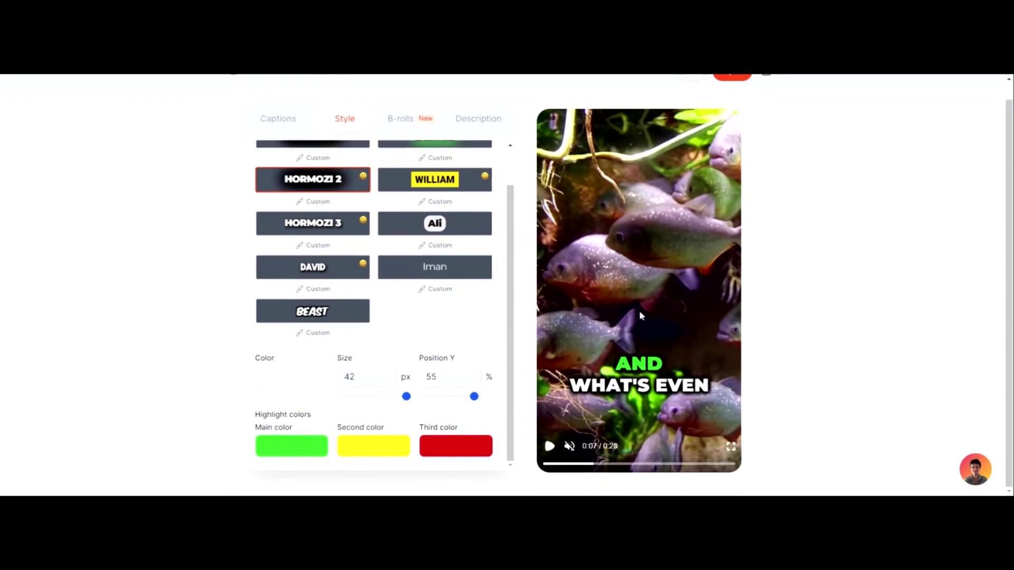
left_click(549, 447)
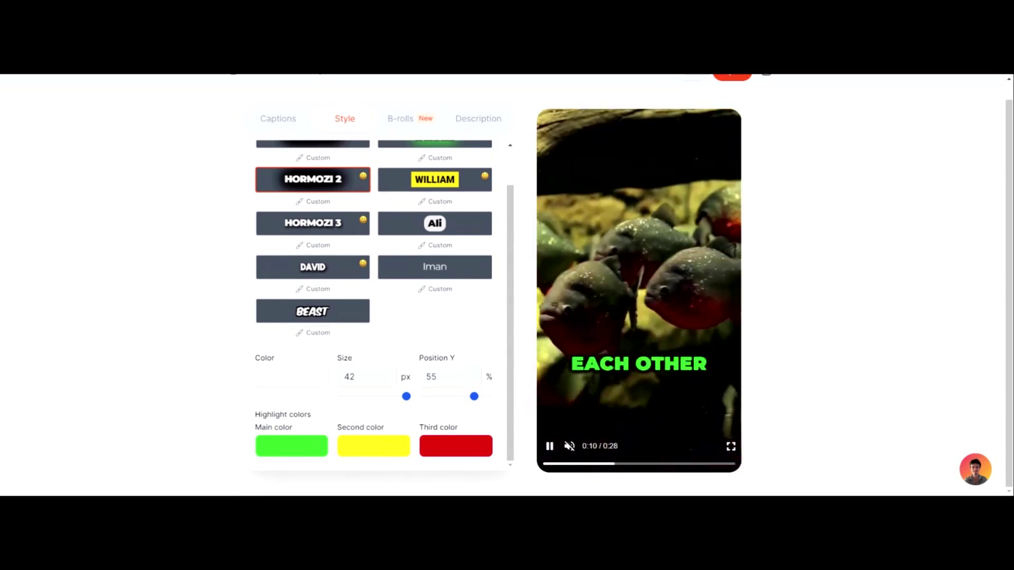
key("space")
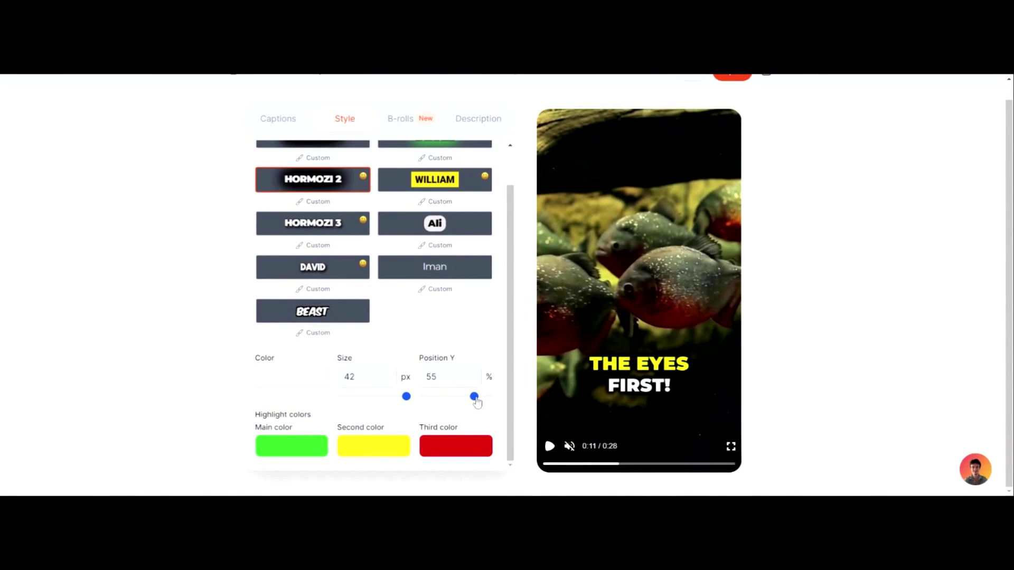
Set the captions' Position Y to 0% and play parts of the preview to check their placement
left_click_drag(477, 401, 415, 397)
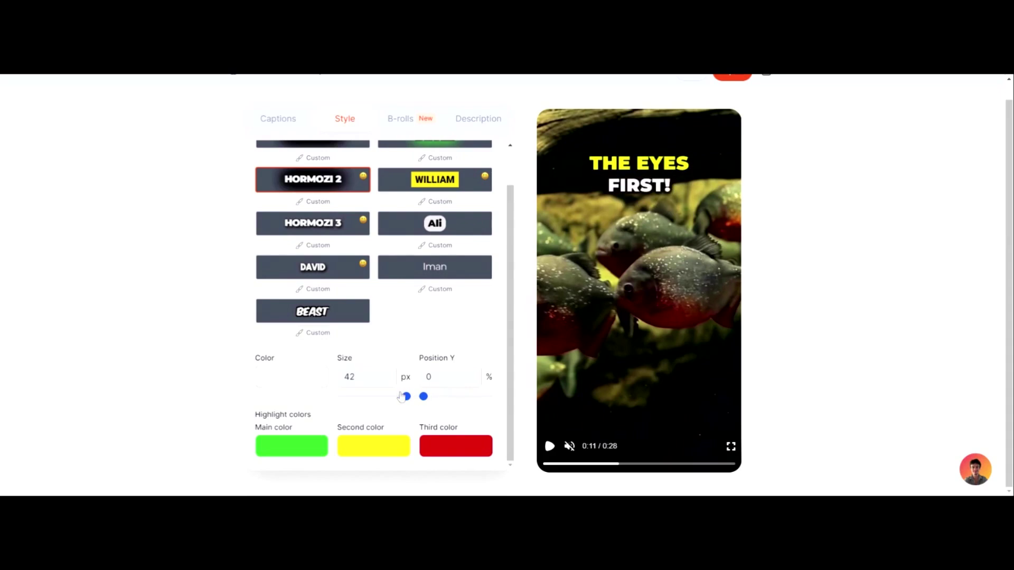
left_click(550, 448)
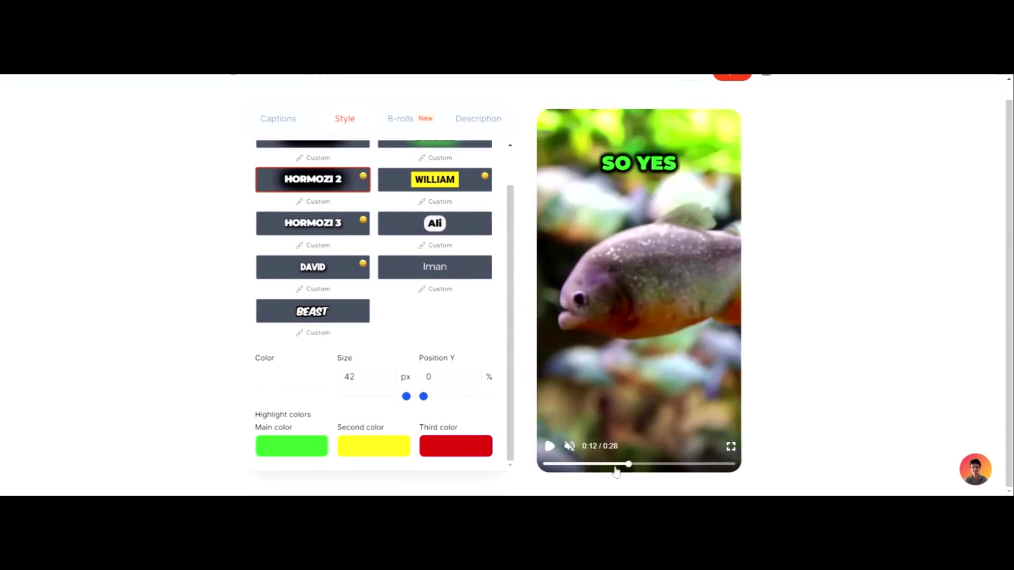
left_click(550, 448)
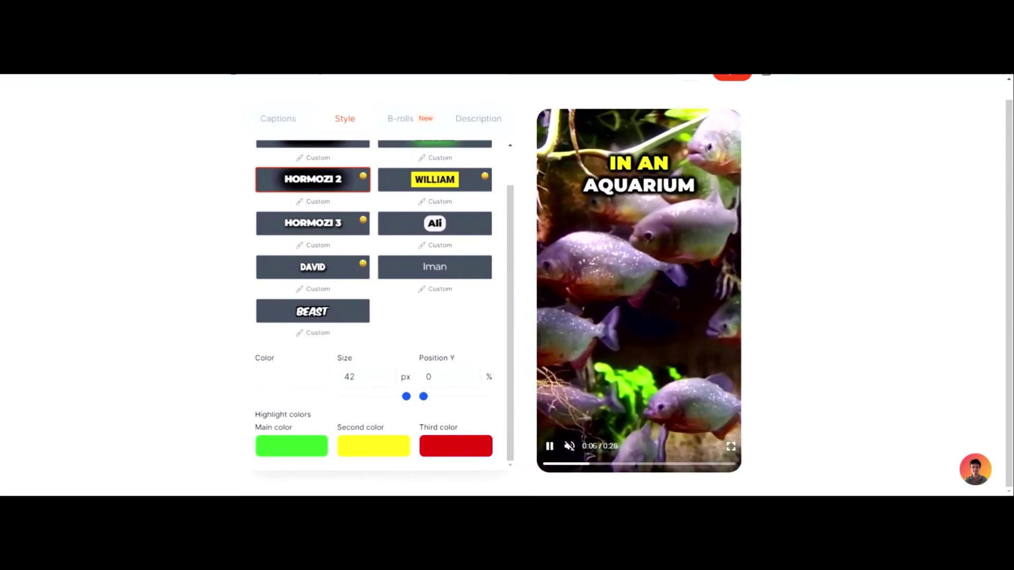
left_click(550, 448)
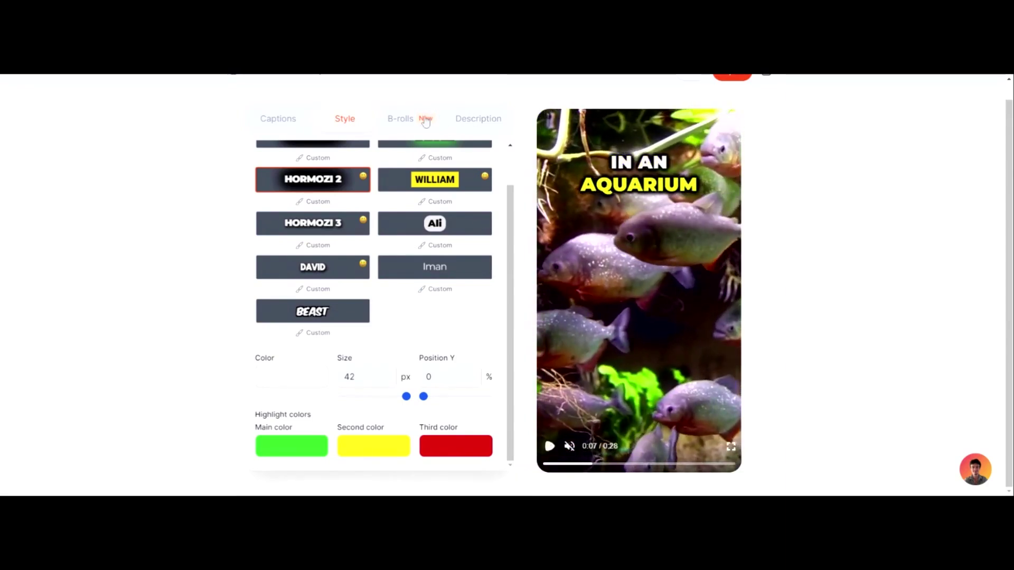
View the list of caption segments available for B-rolls, and return to the captions list
left_click(394, 122)
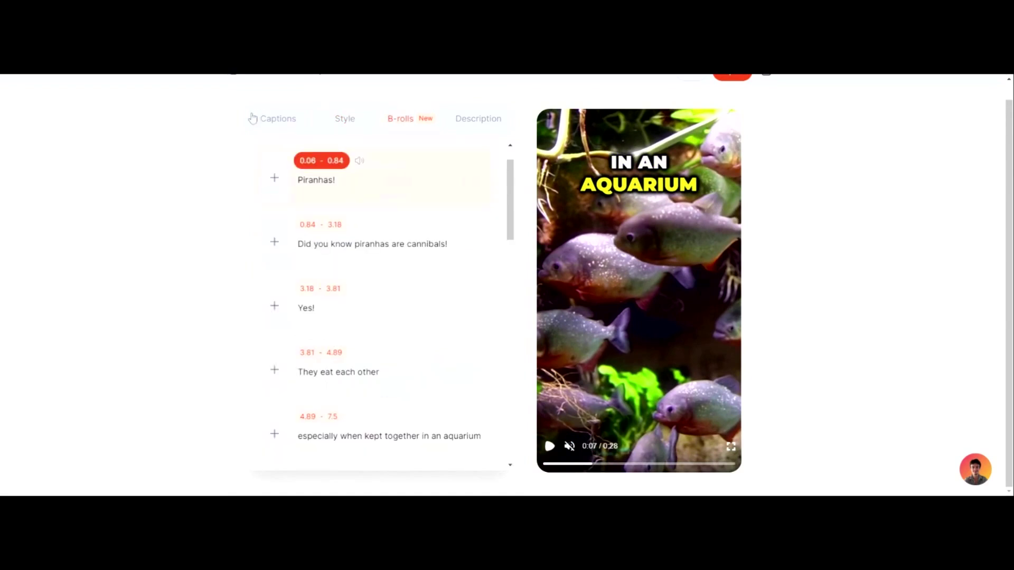
left_click(275, 122)
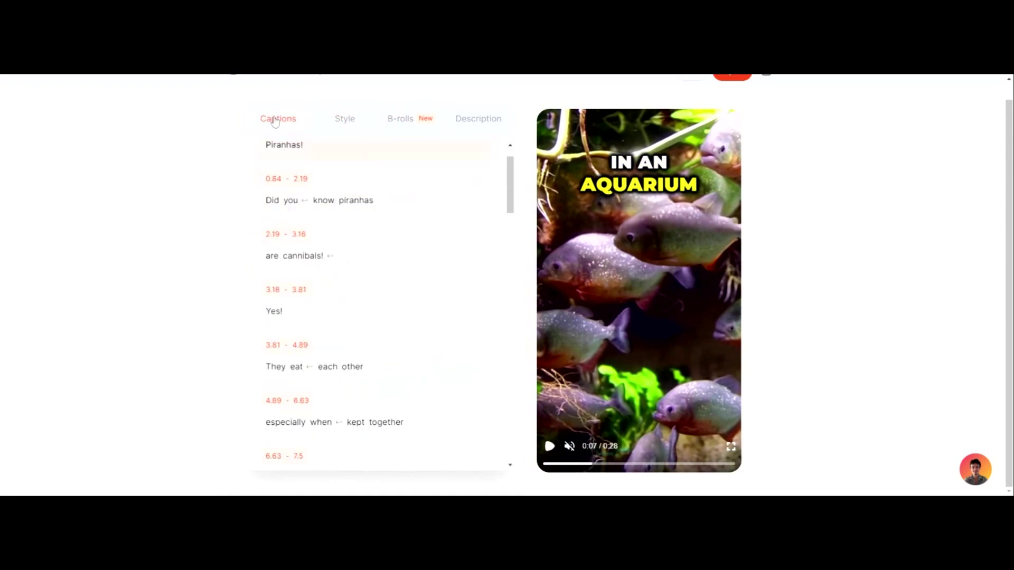